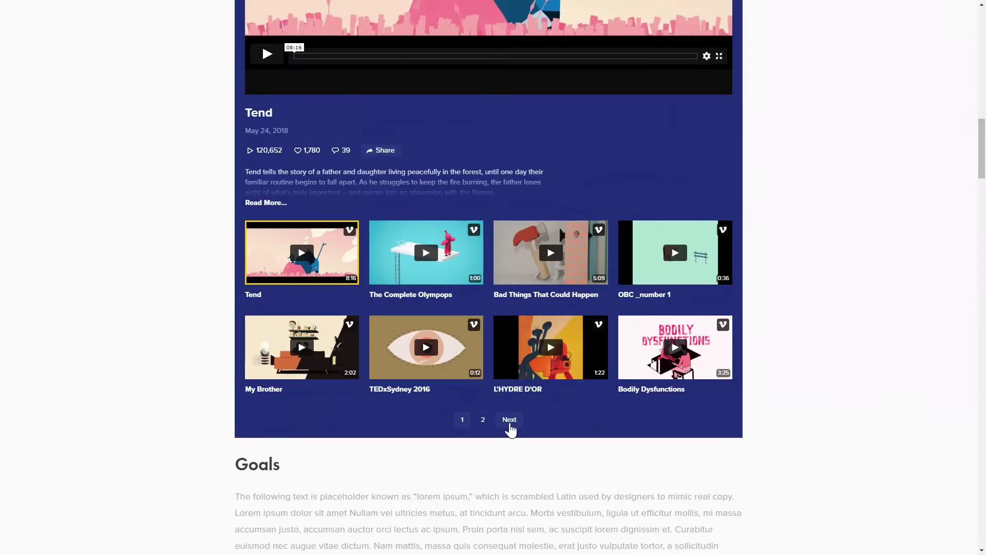
Step: Show the gallery's second page of videos and expand the Tend description
{"action": "left_click", "coordinate": [508, 424]}
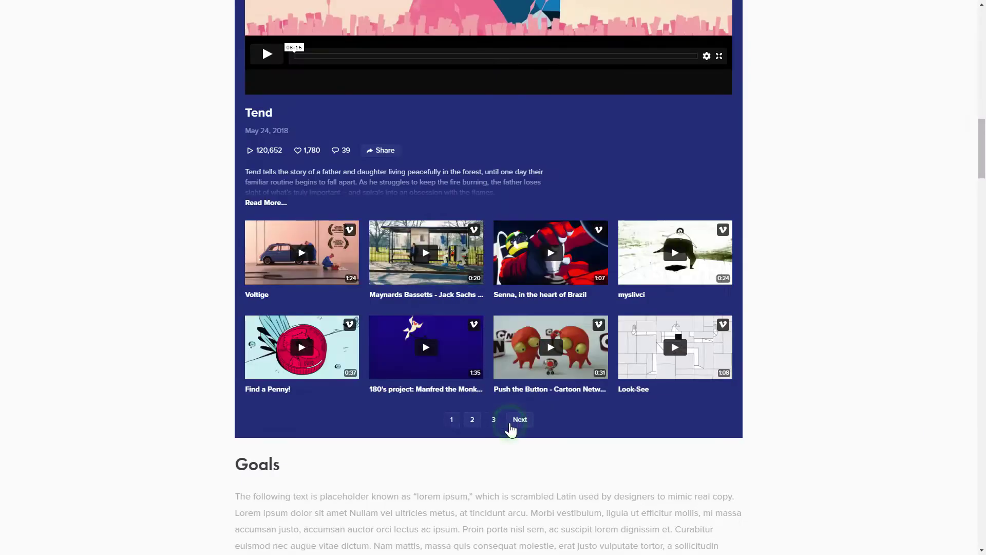
{"action": "left_click", "coordinate": [264, 204]}
{"action": "scroll", "coordinate": [265, 205], "scroll_direction": "up", "scroll_amount": 1}
{"action": "scroll", "coordinate": [265, 205], "scroll_direction": "up", "scroll_amount": 3}
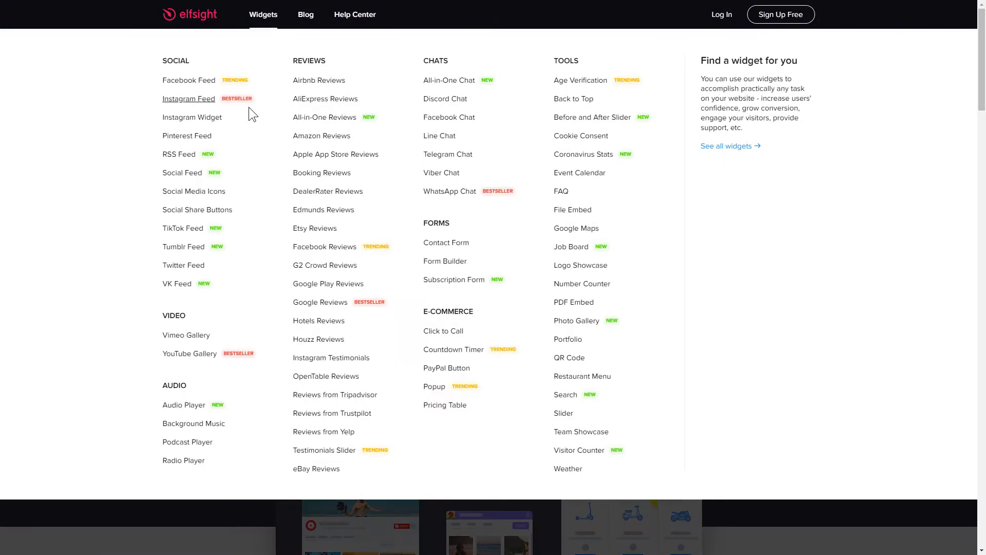
Step: Go to the Vimeo Gallery widget page from Elfsight's Widgets menu
{"action": "left_click", "coordinate": [185, 342]}
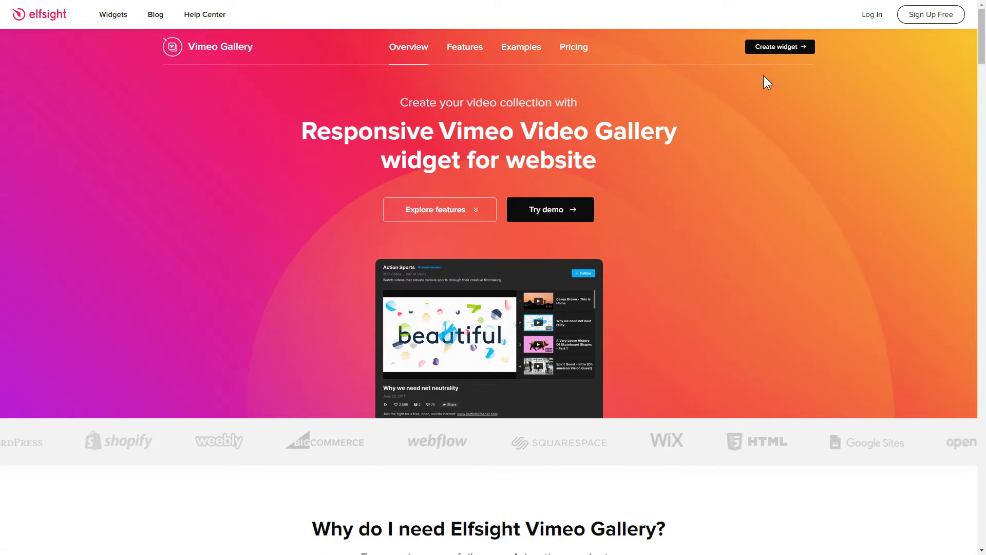
Step: Preview the User Widget and Playlist Player templates, then proceed with Channel Widget
{"action": "left_click", "coordinate": [778, 54]}
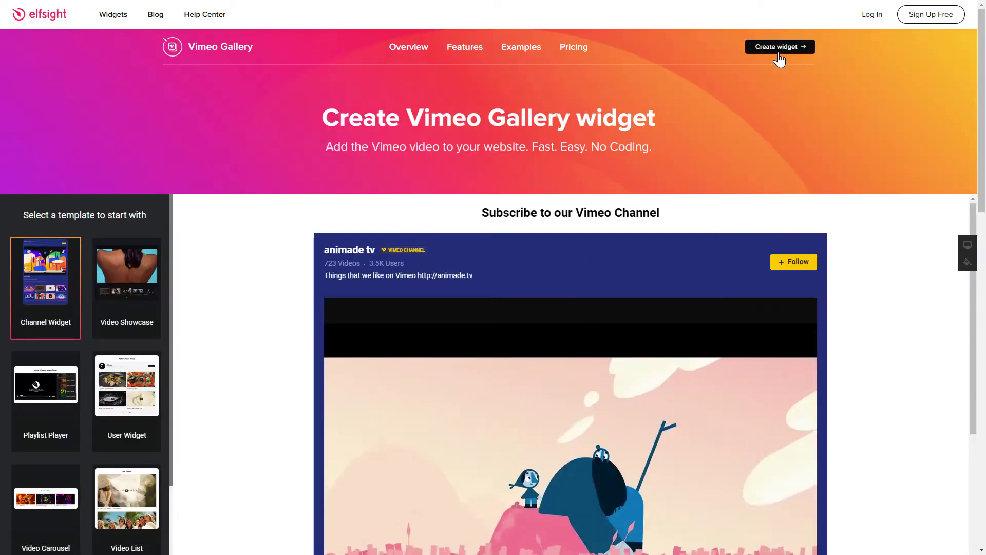
{"action": "left_click_drag", "start_coordinate": [982, 138], "coordinate": [983, 206]}
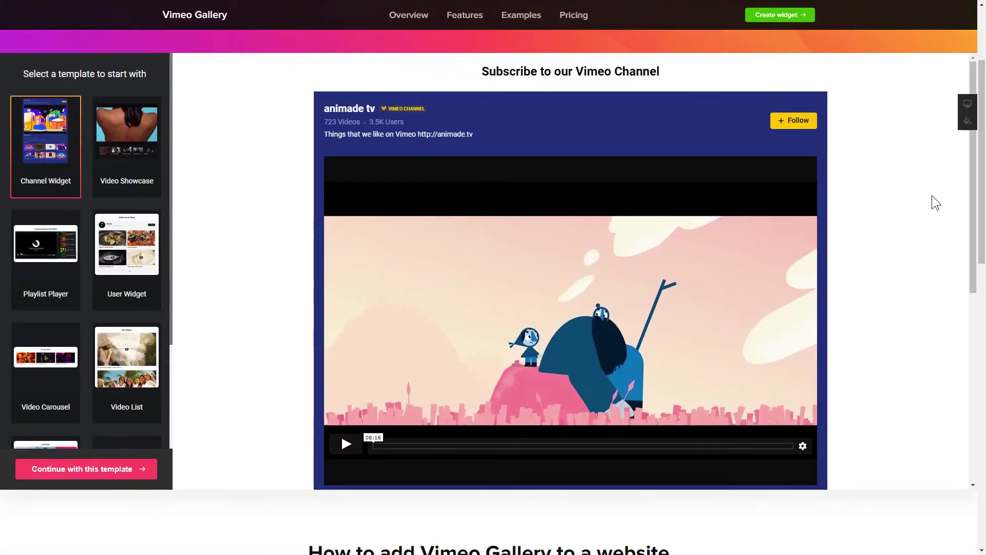
{"action": "left_click", "coordinate": [129, 256]}
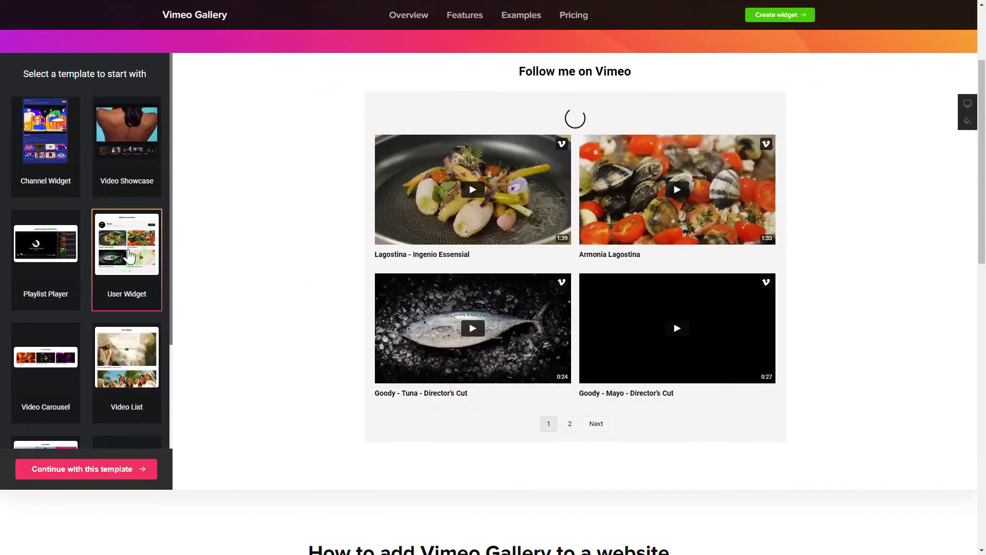
{"action": "left_click", "coordinate": [46, 274]}
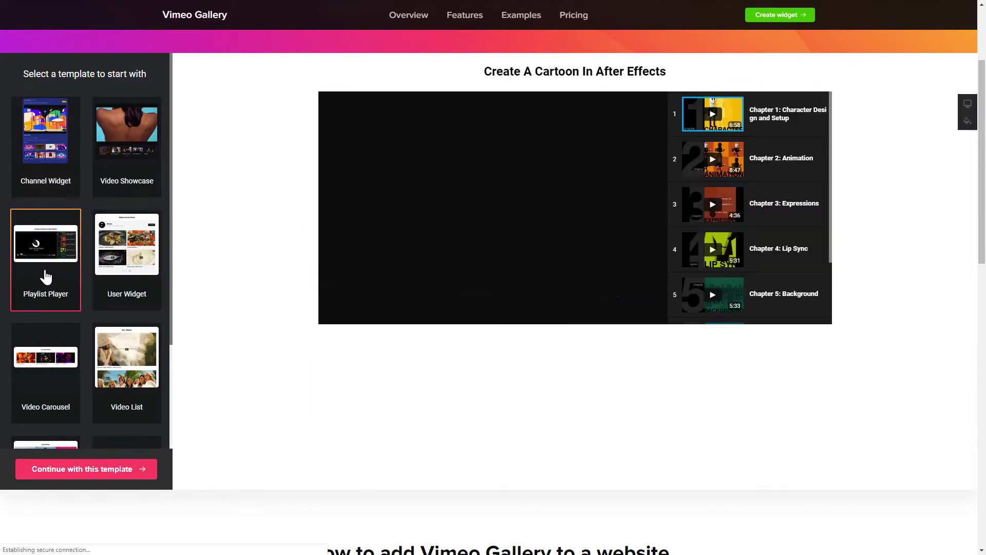
{"action": "left_click", "coordinate": [45, 177]}
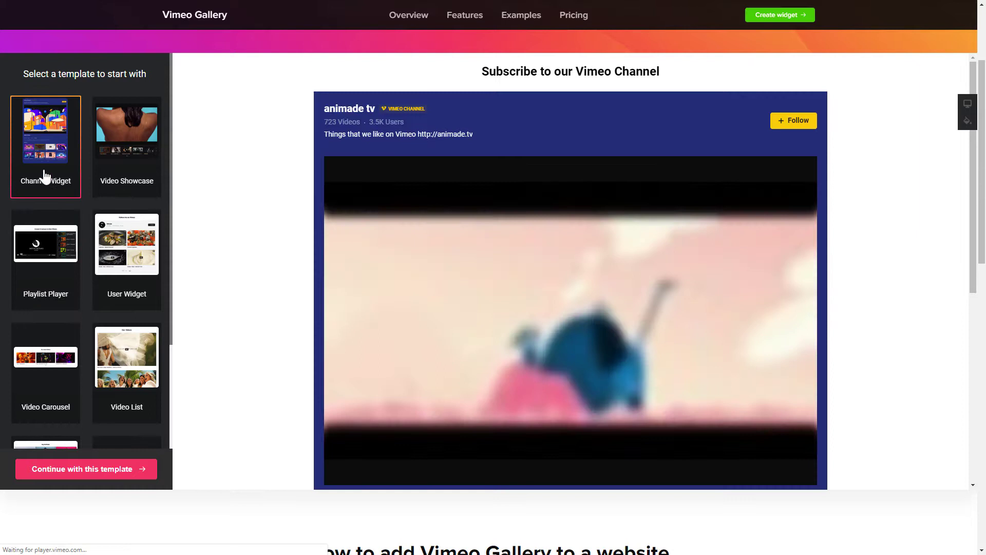
{"action": "left_click", "coordinate": [85, 478]}
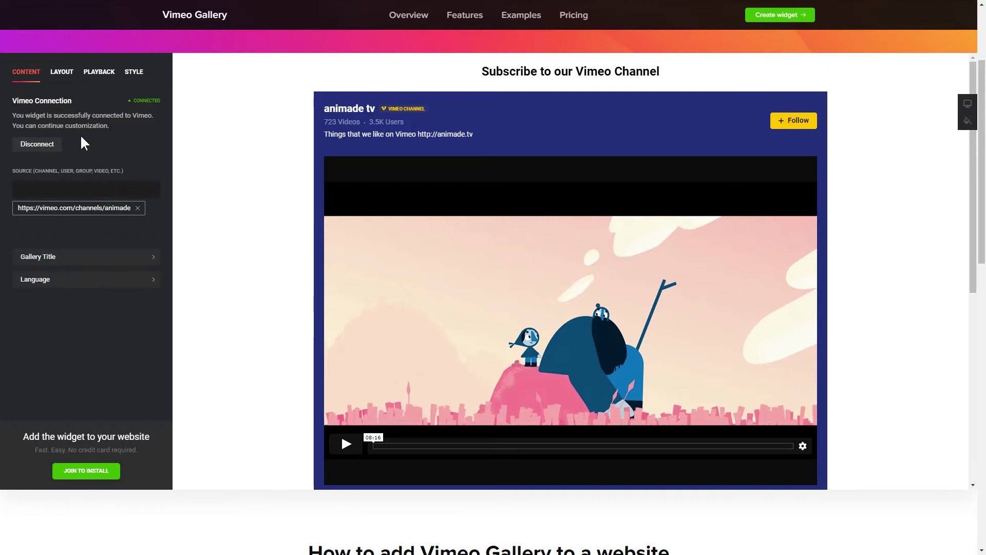
{"action": "left_click", "coordinate": [61, 73]}
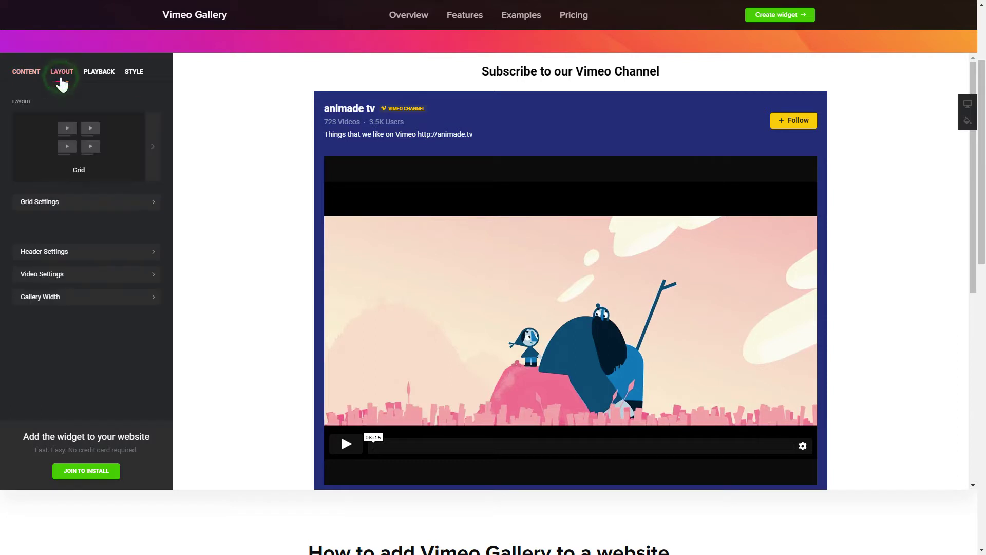
{"action": "left_click", "coordinate": [113, 148]}
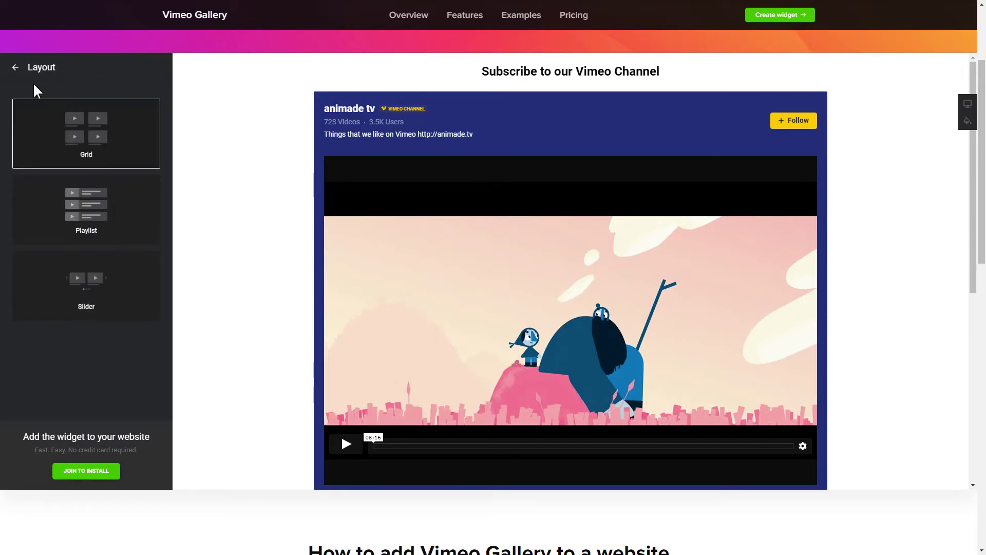
{"action": "left_click", "coordinate": [15, 68]}
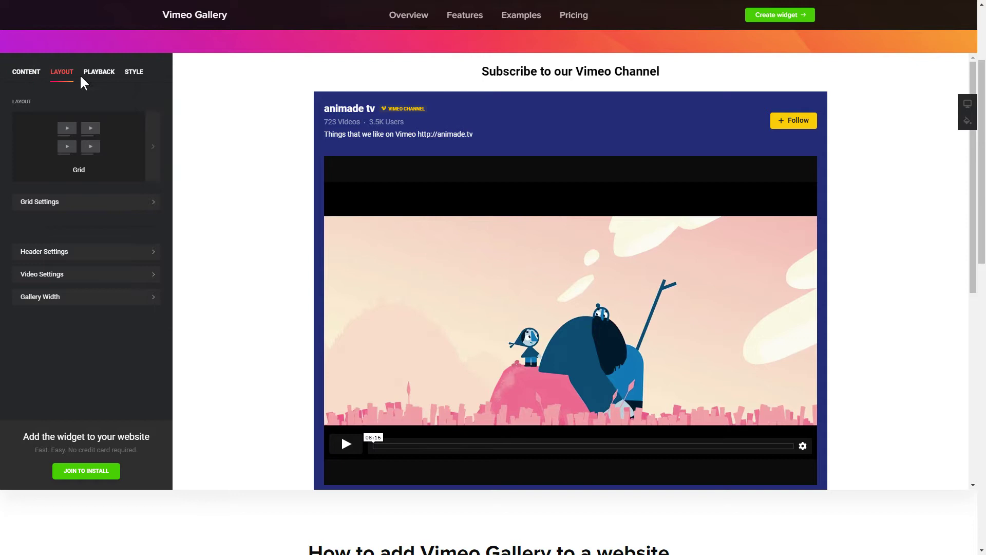
{"action": "left_click", "coordinate": [99, 74]}
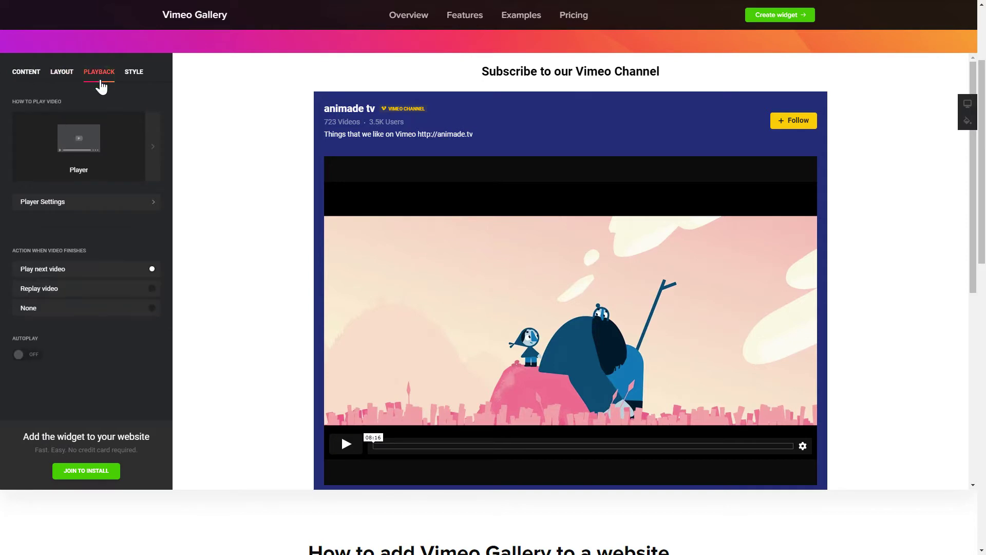
{"action": "left_click", "coordinate": [132, 87]}
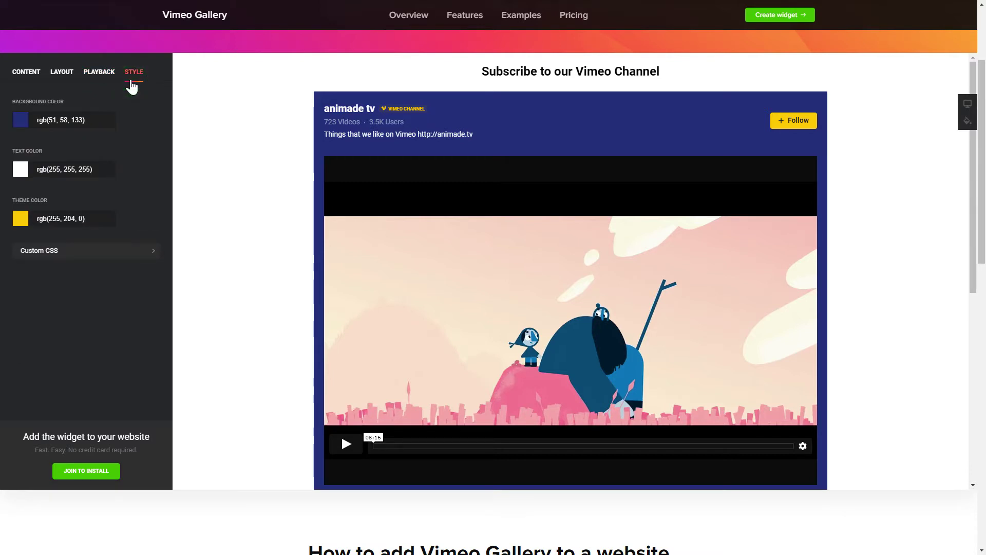
{"action": "left_click", "coordinate": [27, 80]}
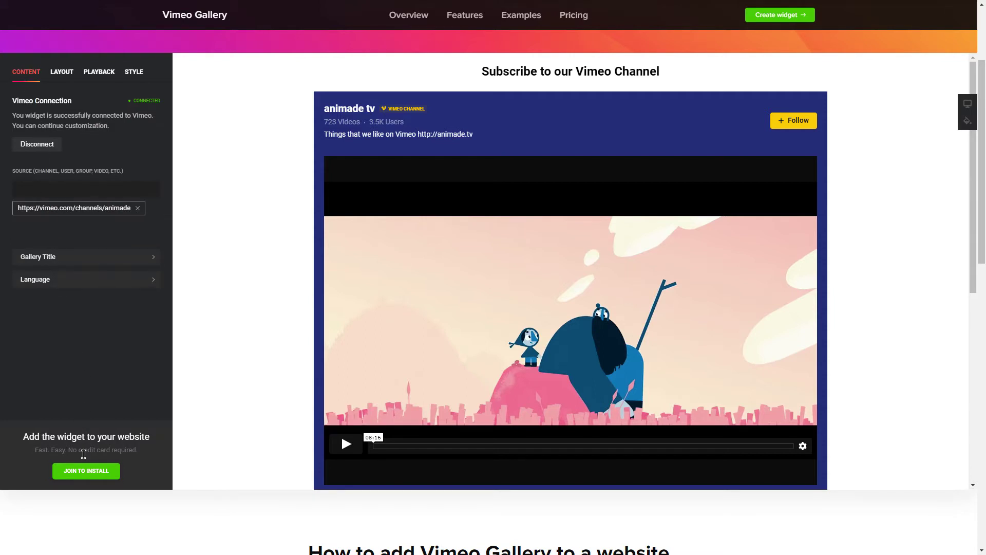
Step: Sign up with email and password, pick the free Lite plan, and copy the embed code
{"action": "left_click", "coordinate": [85, 471]}
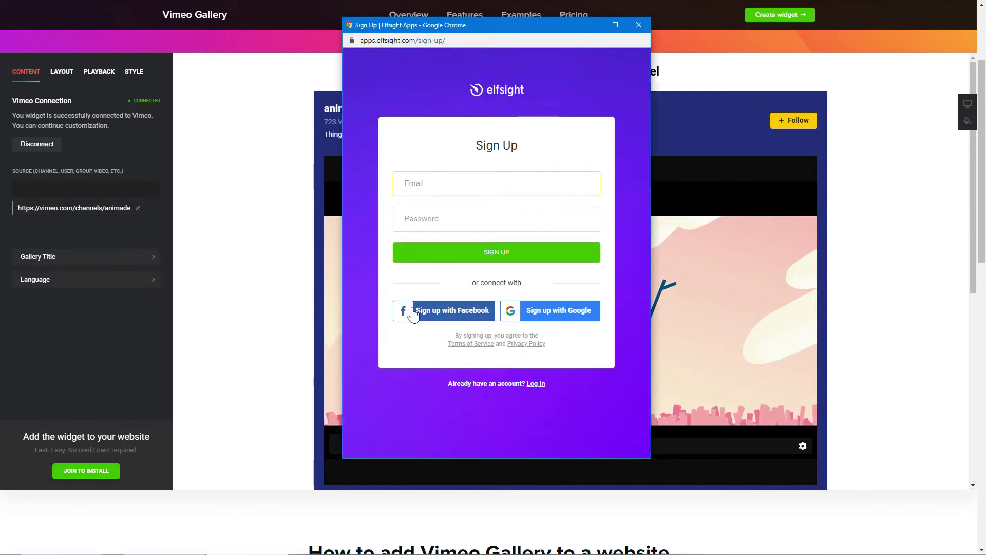
{"action": "left_click", "coordinate": [566, 184]}
{"action": "type", "text": "example@elfsigh"}
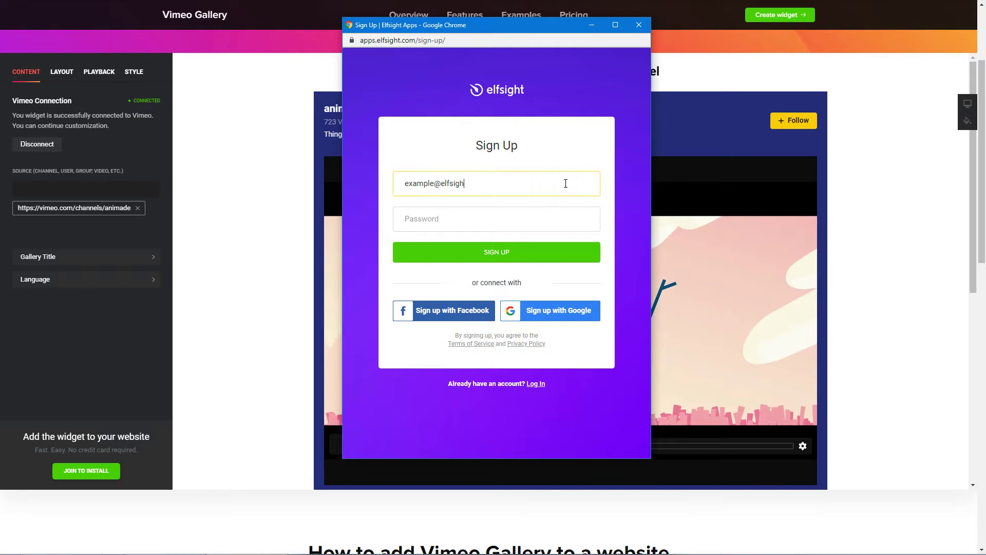
{"action": "left_click", "coordinate": [562, 220]}
{"action": "type", "text": "•••••"}
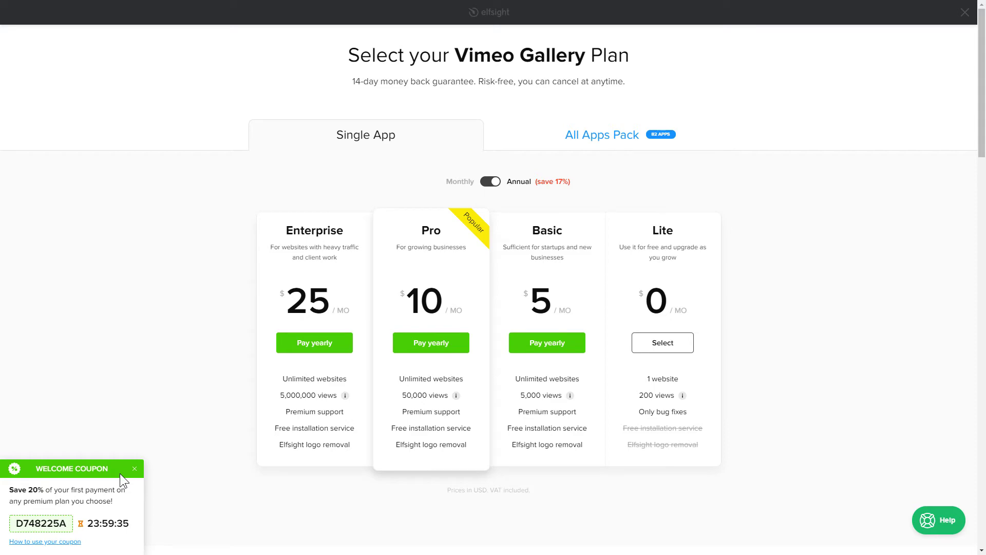
{"action": "left_click", "coordinate": [662, 347]}
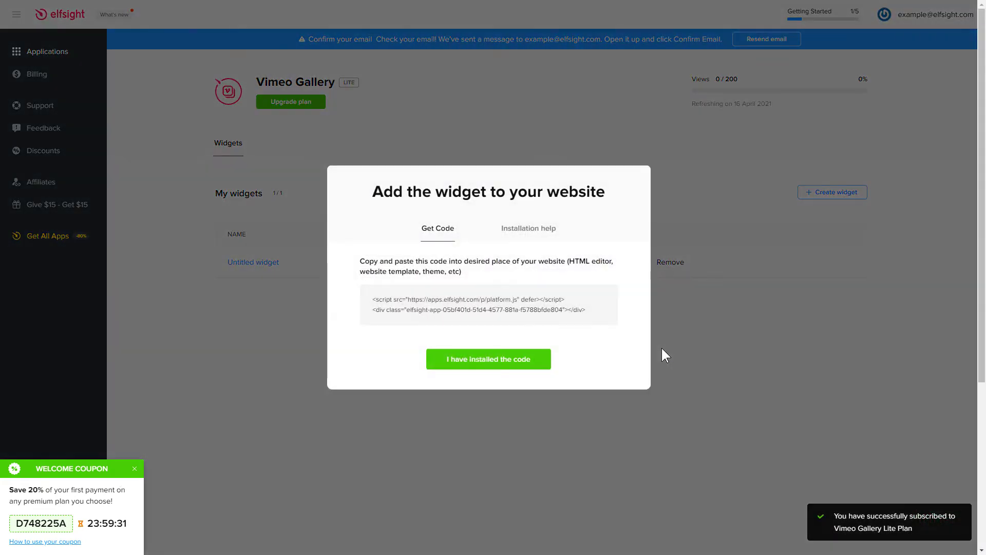
{"action": "left_click", "coordinate": [599, 315]}
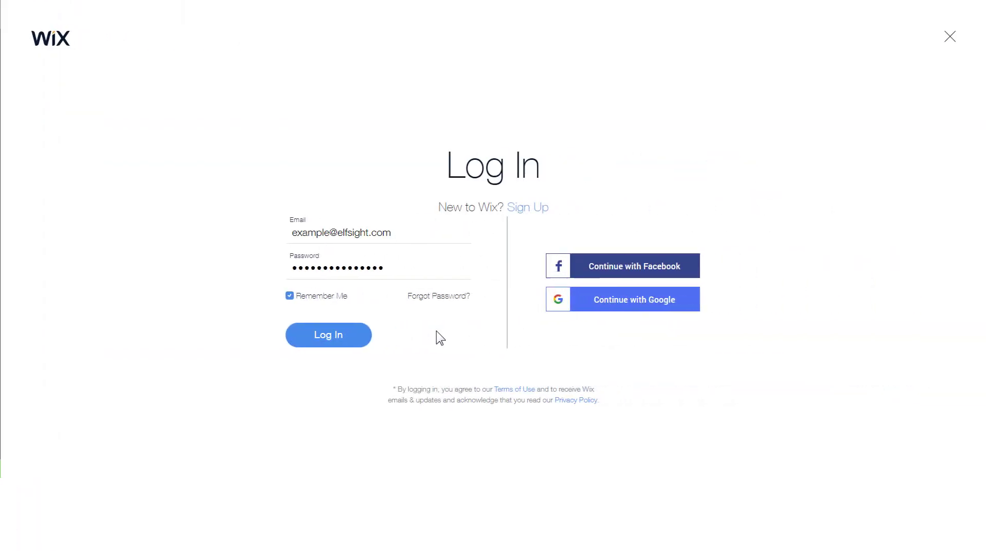
Step: Sign in to Wix, dismiss the save notice, and drag Goals to the page bottom
{"action": "left_click", "coordinate": [331, 349]}
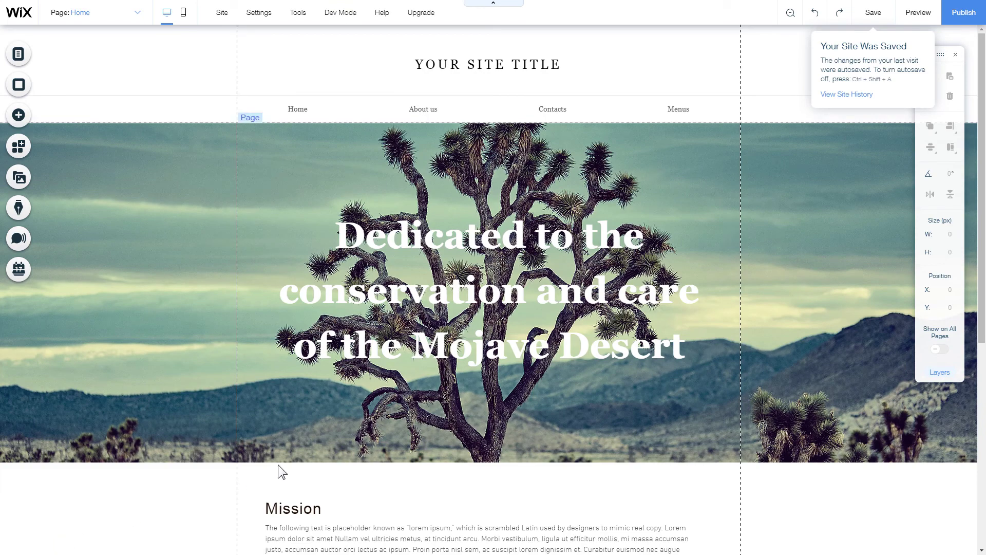
{"action": "left_click", "coordinate": [981, 299]}
{"action": "left_click_drag", "start_coordinate": [980, 299], "coordinate": [980, 446]}
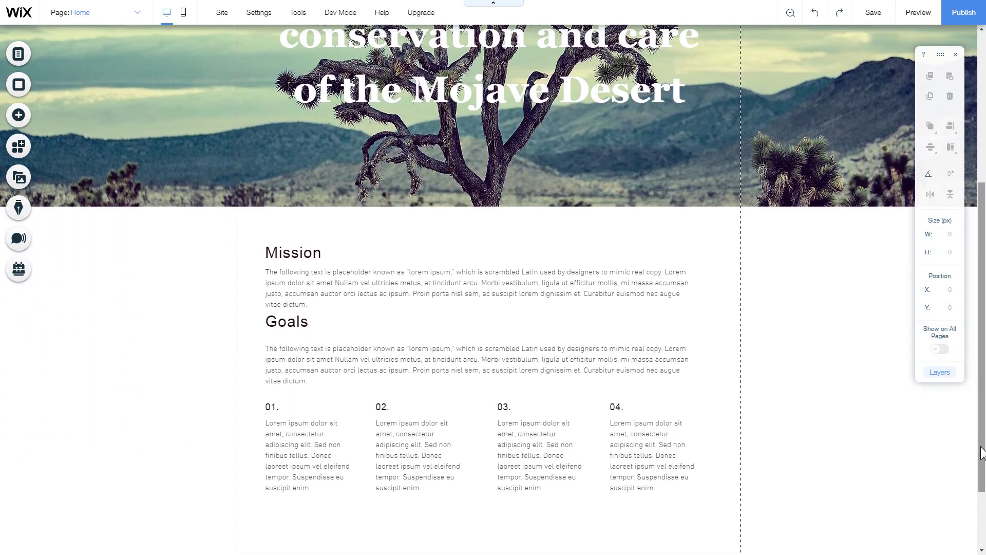
{"action": "left_click", "coordinate": [413, 328]}
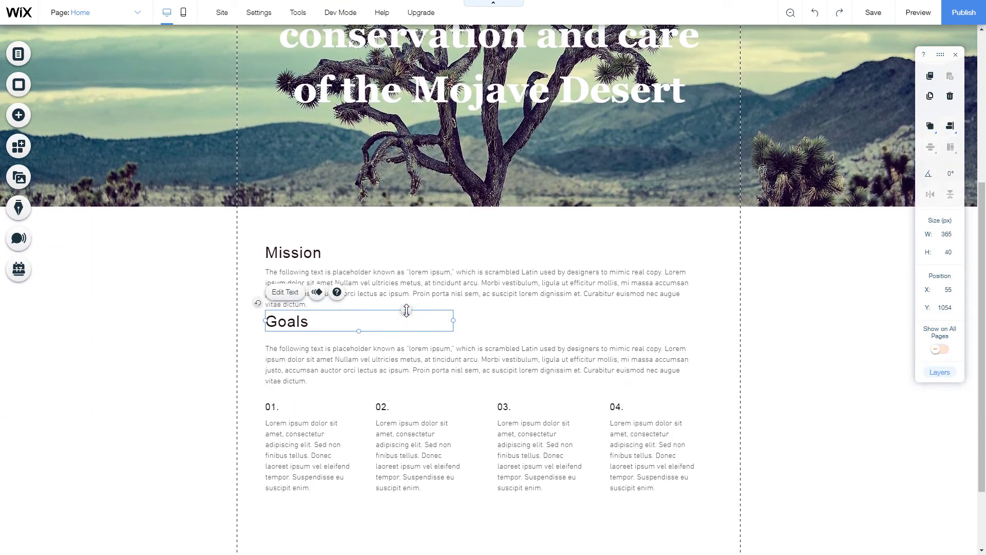
{"action": "left_click_drag", "start_coordinate": [406, 311], "coordinate": [406, 552]}
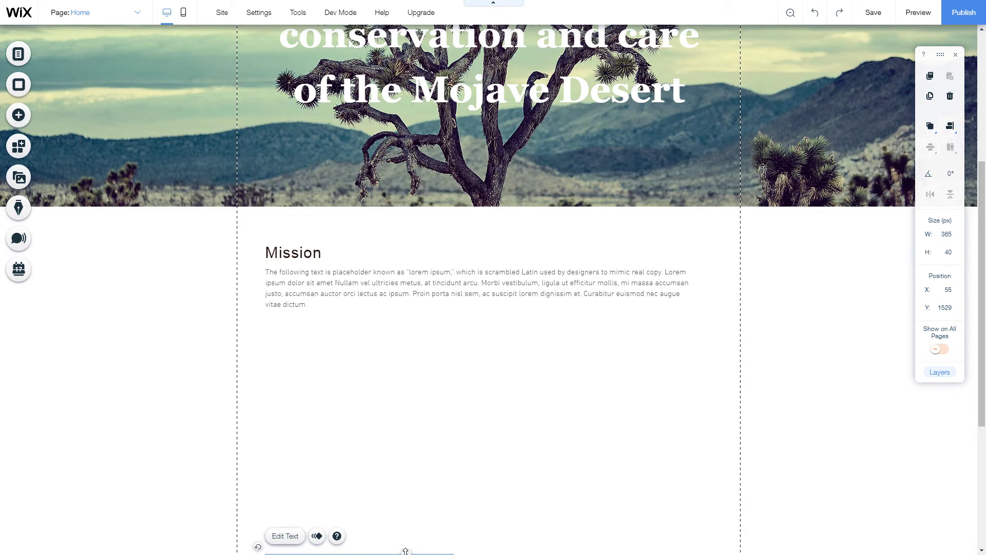
Step: Place an HTML iframe under the Mission text, resized to 980x475 at full width
{"action": "left_click", "coordinate": [19, 115]}
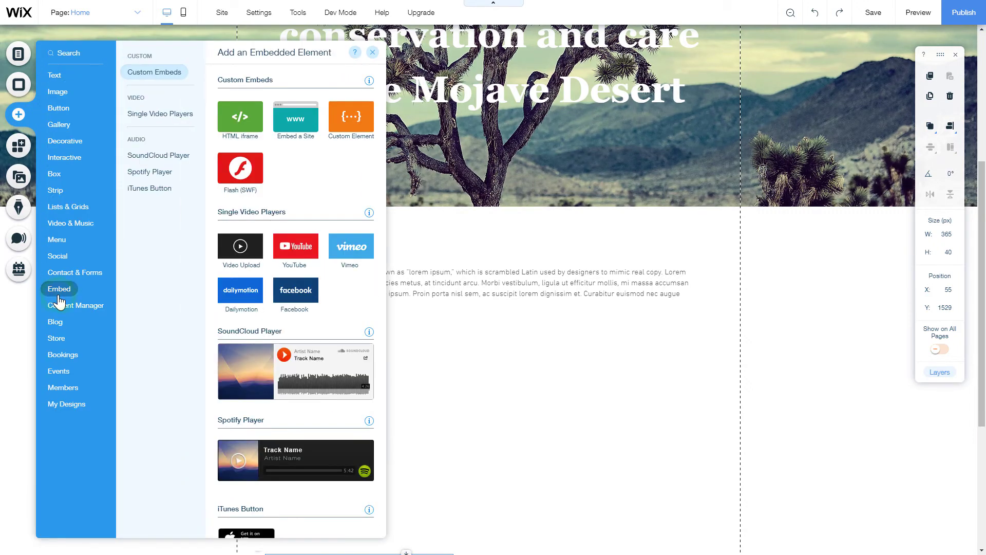
{"action": "left_click", "coordinate": [240, 120]}
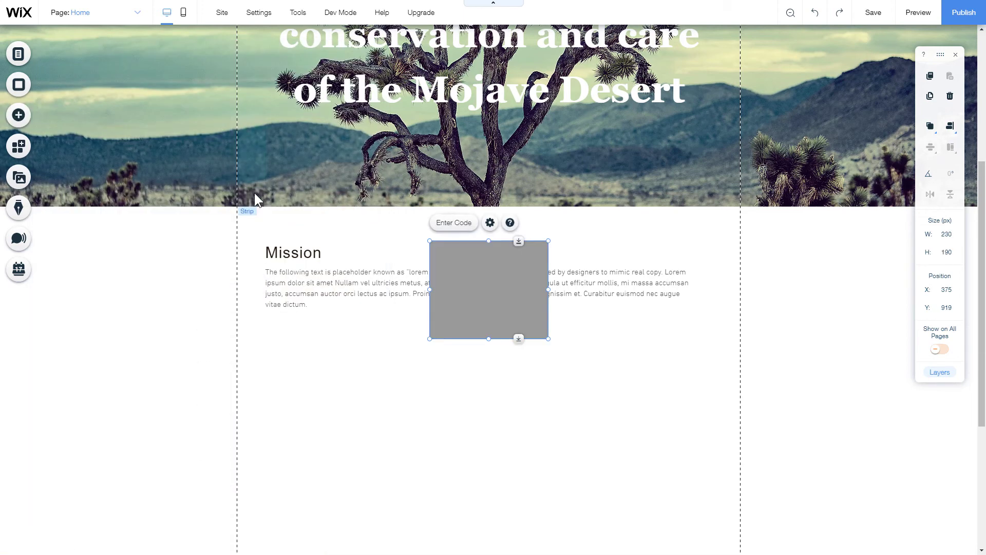
{"action": "left_click_drag", "start_coordinate": [412, 272], "coordinate": [282, 356]}
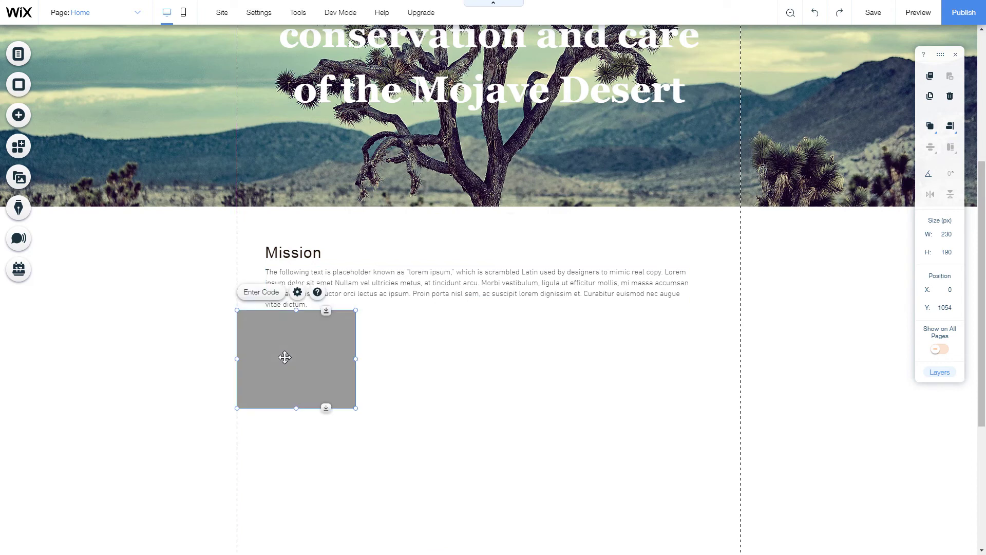
{"action": "left_click_drag", "start_coordinate": [356, 408], "coordinate": [742, 554]}
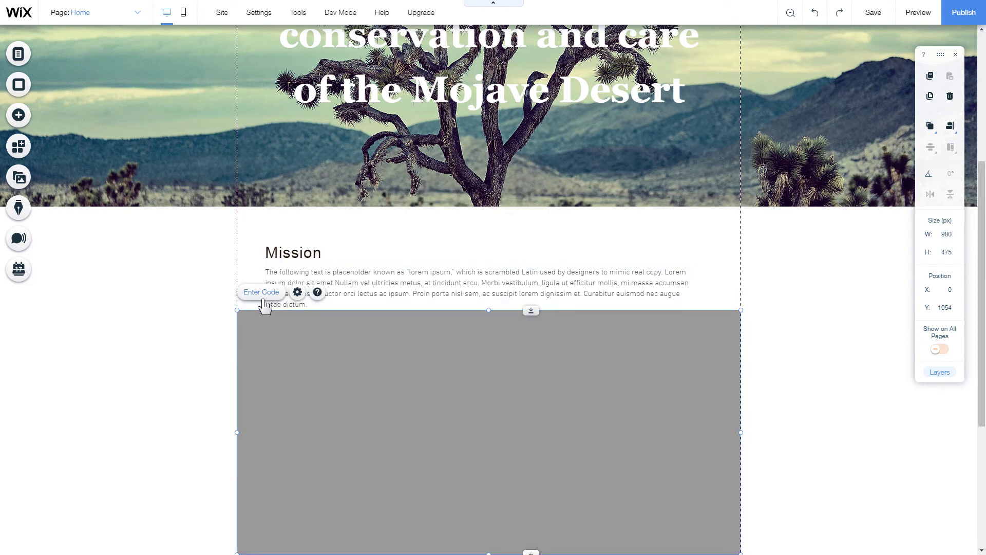
Step: Paste and apply the Elfsight widget code in the embed box, then publish the site
{"action": "left_click", "coordinate": [263, 294]}
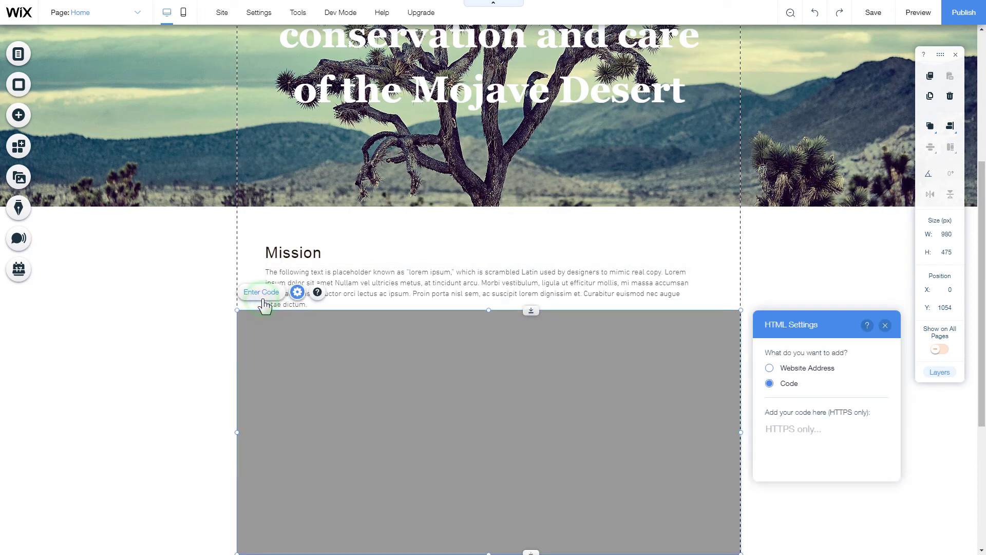
{"action": "left_click", "coordinate": [787, 435]}
{"action": "right_click", "coordinate": [786, 438]}
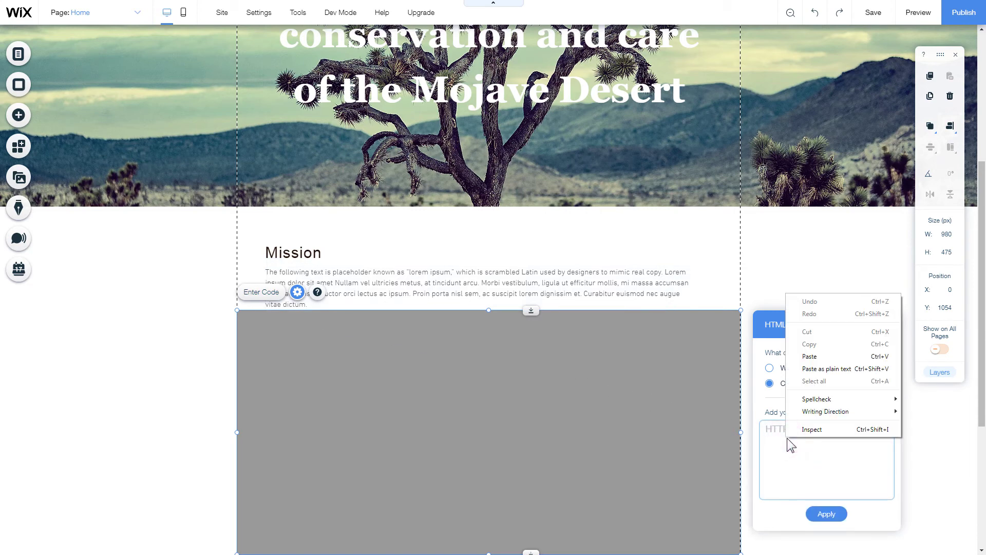
{"action": "left_click", "coordinate": [849, 356]}
{"action": "left_click", "coordinate": [827, 515]}
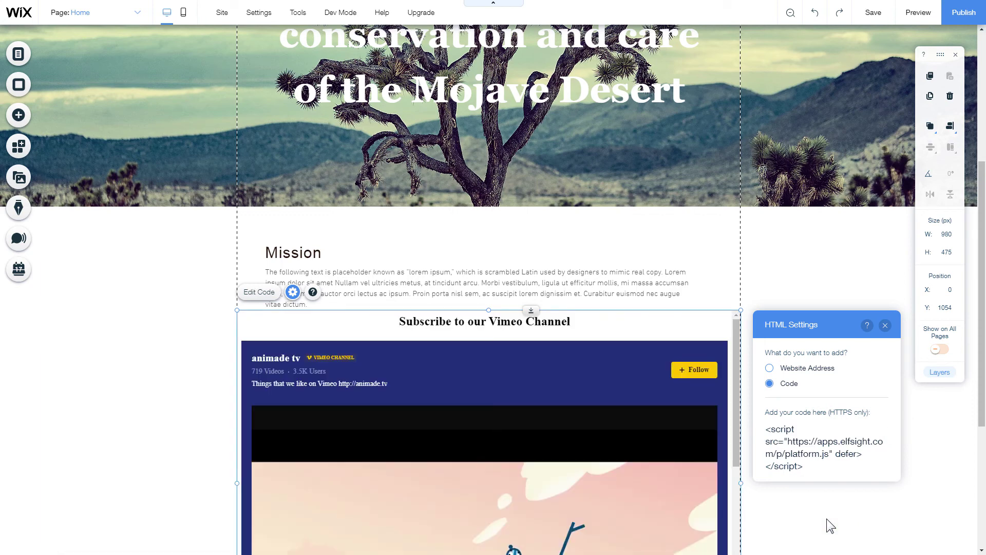
{"action": "left_click", "coordinate": [966, 27]}
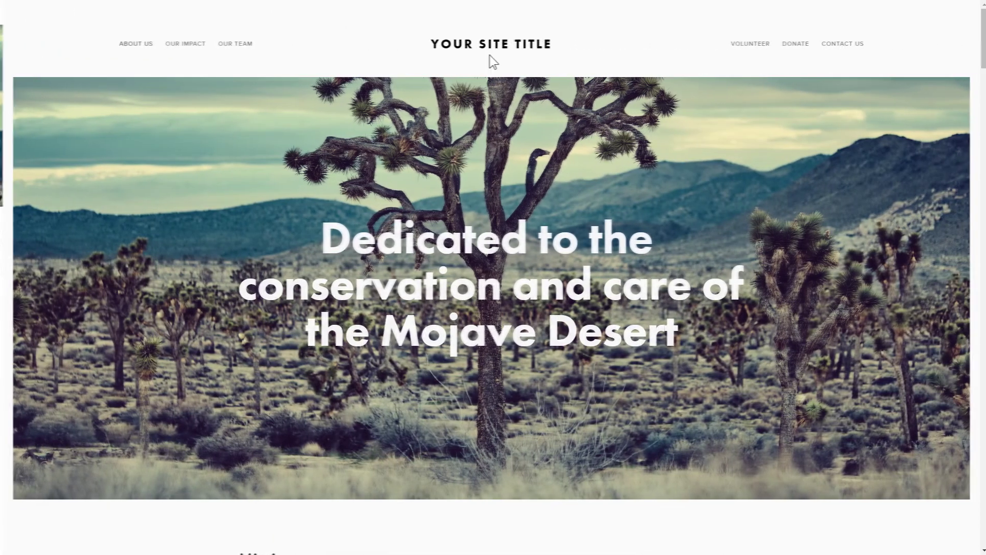
{"action": "scroll", "coordinate": [974, 77], "scroll_direction": "down", "scroll_amount": 2}
{"action": "scroll", "coordinate": [964, 124], "scroll_direction": "down", "scroll_amount": 5}
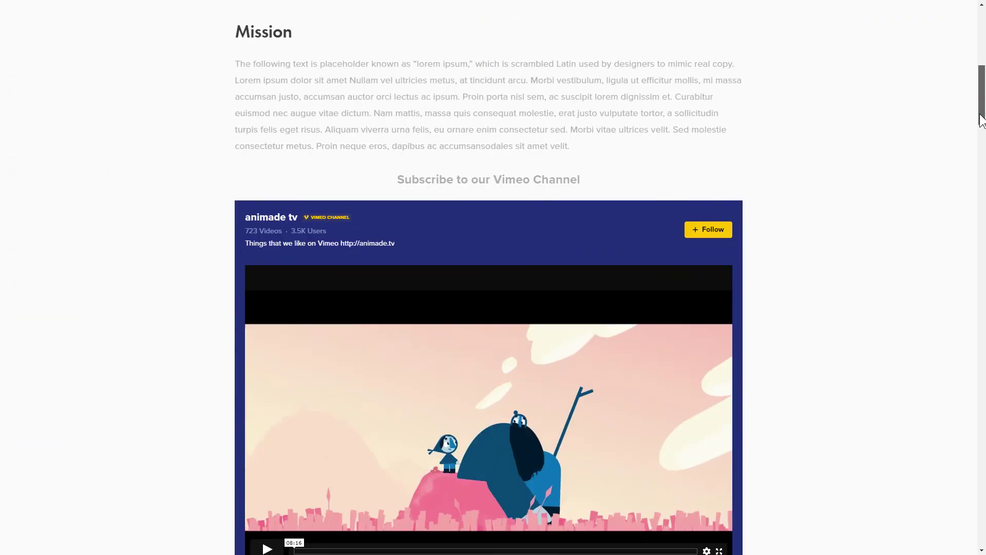
{"action": "scroll", "coordinate": [948, 185], "scroll_direction": "down", "scroll_amount": 5}
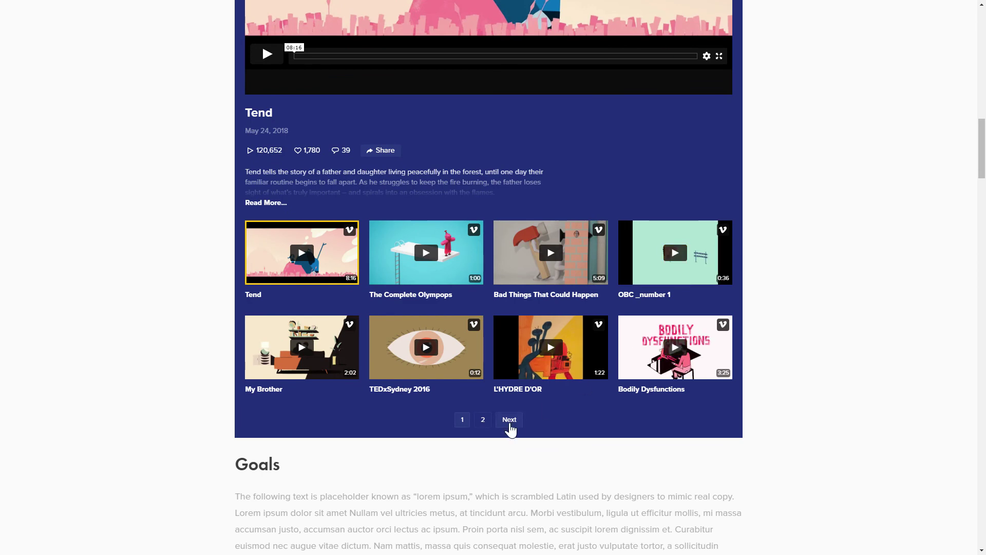
Step: On the live site, show gallery page 2, expand the description, and play Tend
{"action": "left_click", "coordinate": [509, 420]}
{"action": "left_click", "coordinate": [265, 204]}
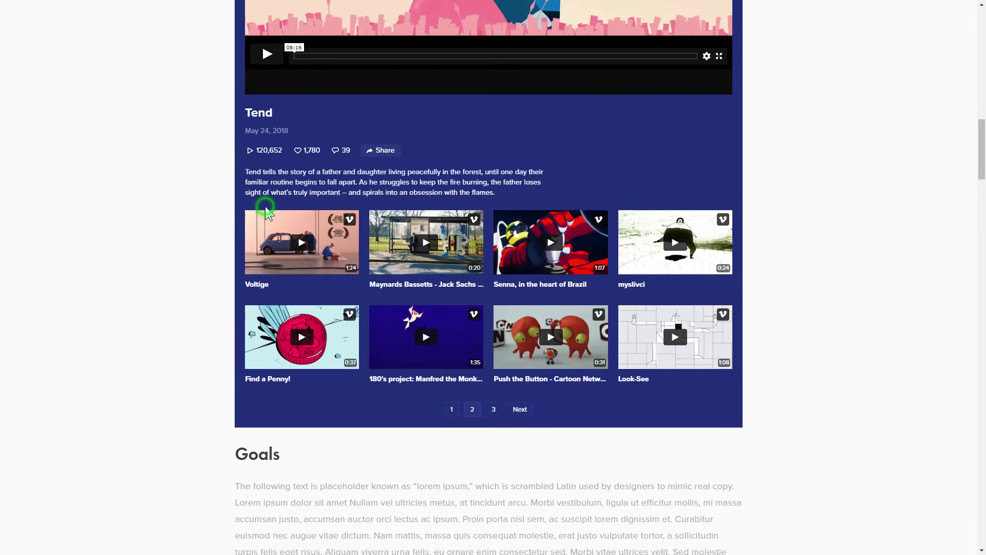
{"action": "scroll", "coordinate": [266, 206], "scroll_direction": "up", "scroll_amount": 2}
{"action": "scroll", "coordinate": [308, 216], "scroll_direction": "up", "scroll_amount": 2}
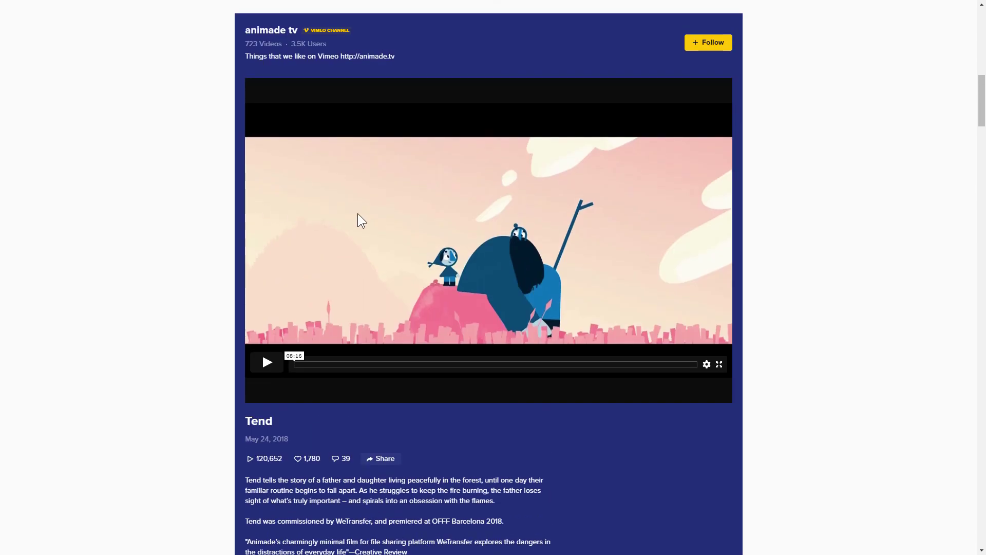
{"action": "left_click", "coordinate": [500, 263]}
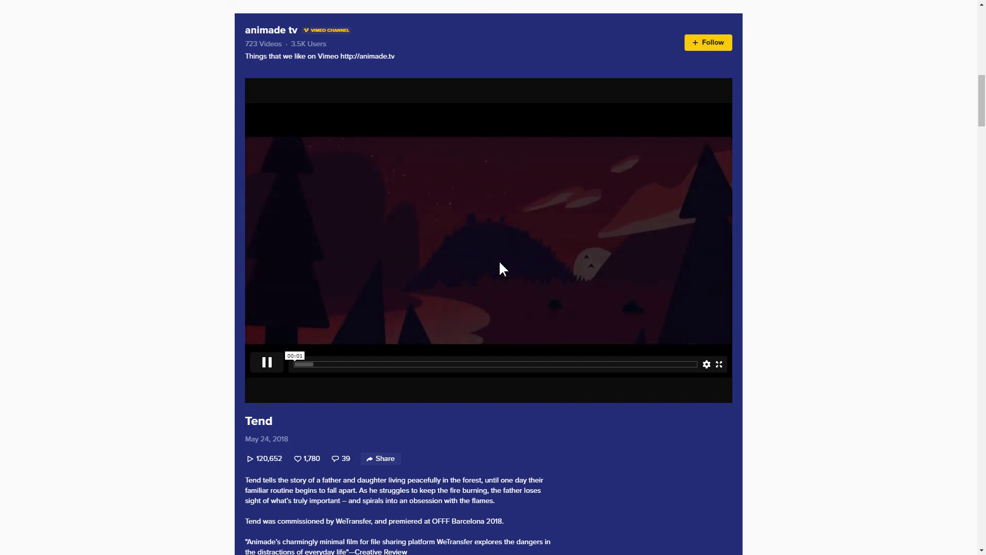